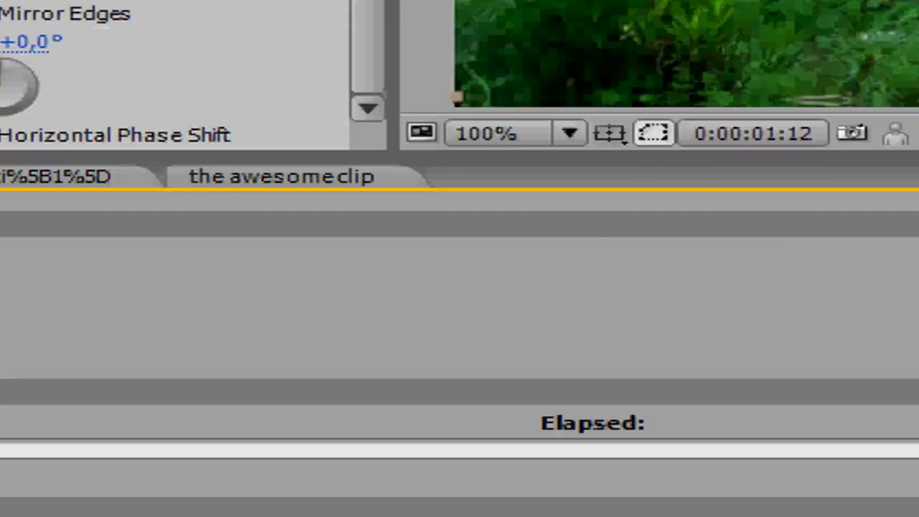
# Set the render's output file name to challa in the After Effects Clips folder and save it.
pyautogui.click(675, 406)
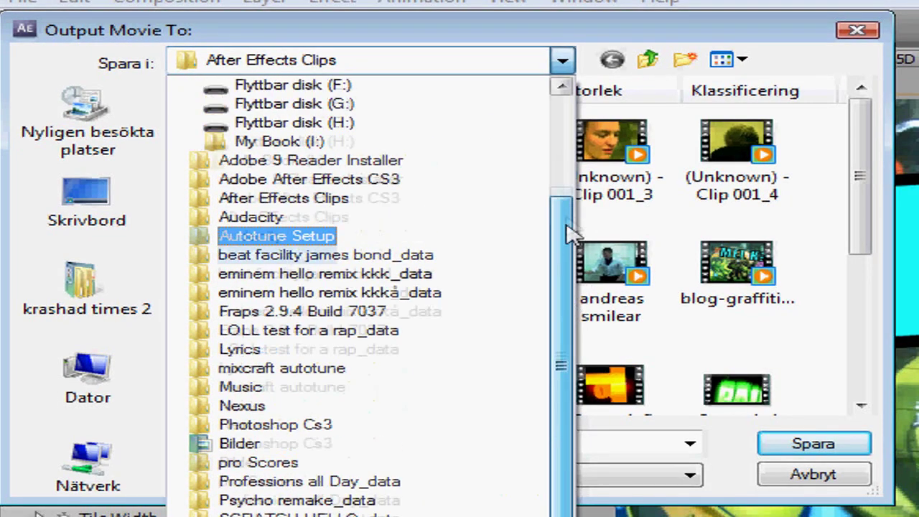
pyautogui.moveTo(566, 224); pyautogui.dragTo(566, 216)
pyautogui.click(607, 224)
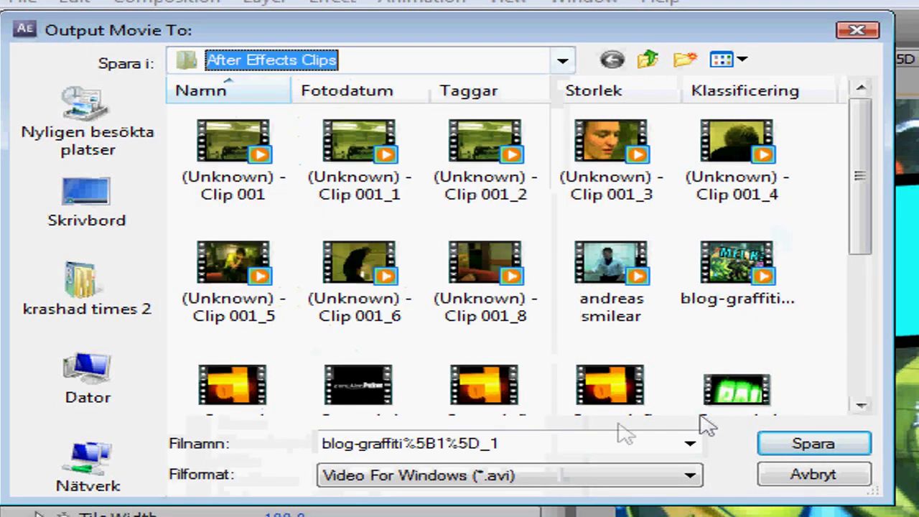
pyautogui.click(559, 443)
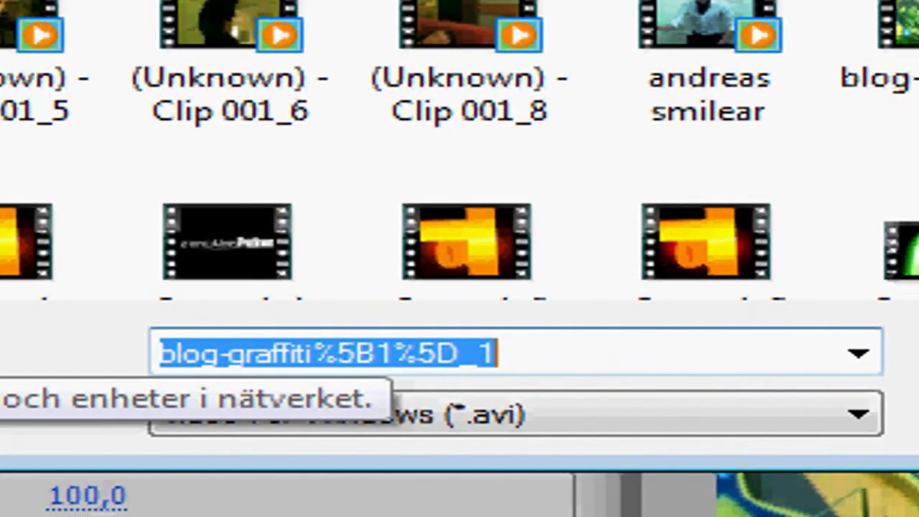
pyautogui.write('challa')
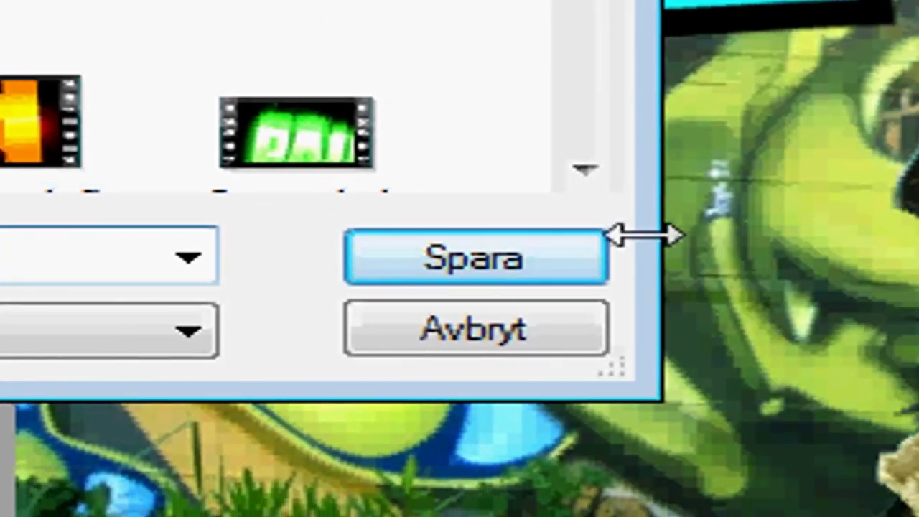
pyautogui.click(574, 256)
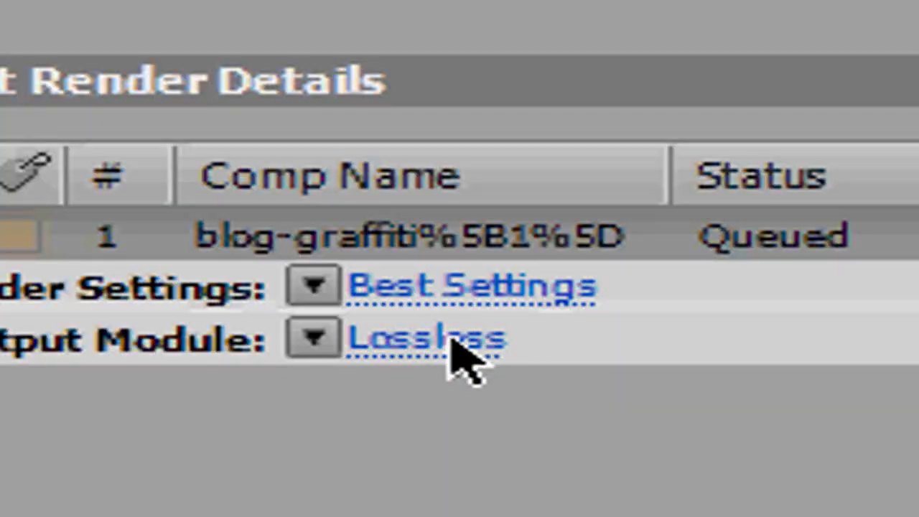
# Check the output module's format options and accept the Video For Windows output with no compression.
pyautogui.click(452, 341)
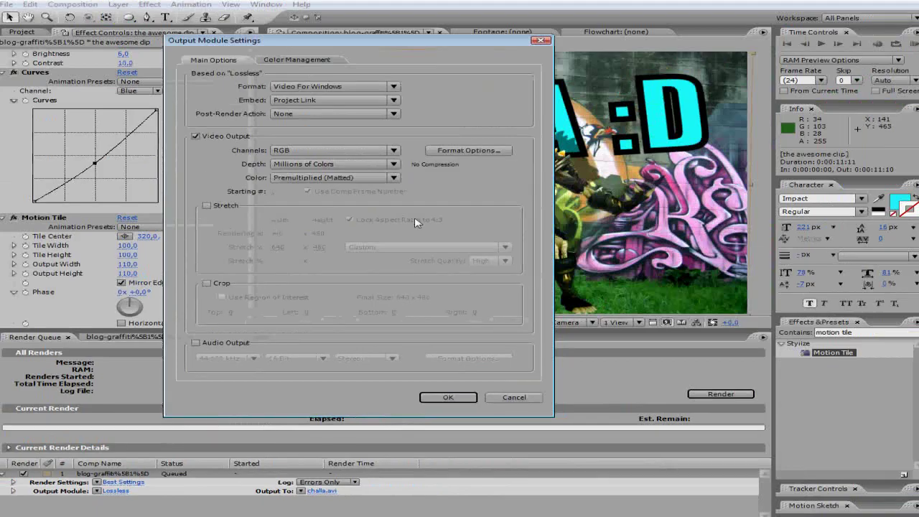
pyautogui.click(465, 151)
pyautogui.click(400, 67)
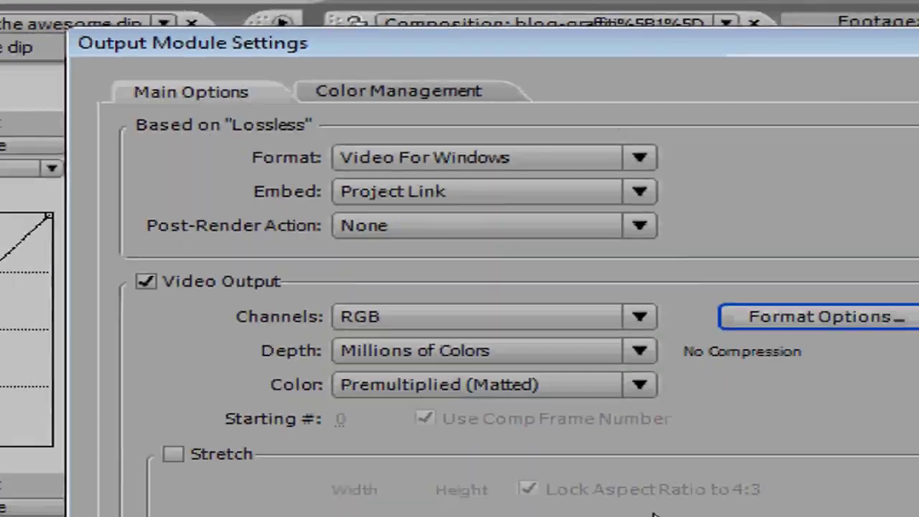
pyautogui.click(476, 402)
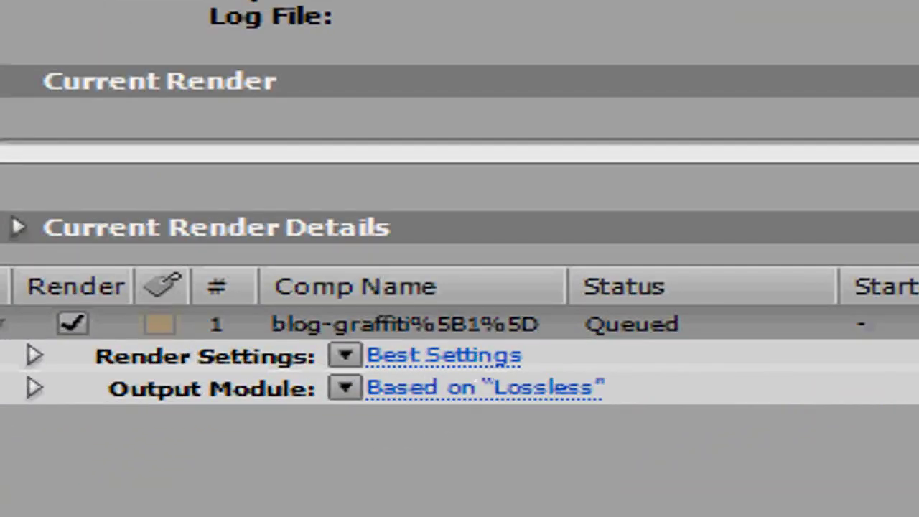
# Set the render settings to Best quality, Full resolution and a custom frame rate of 30.
pyautogui.click(443, 355)
pyautogui.click(373, 83)
pyautogui.click(372, 84)
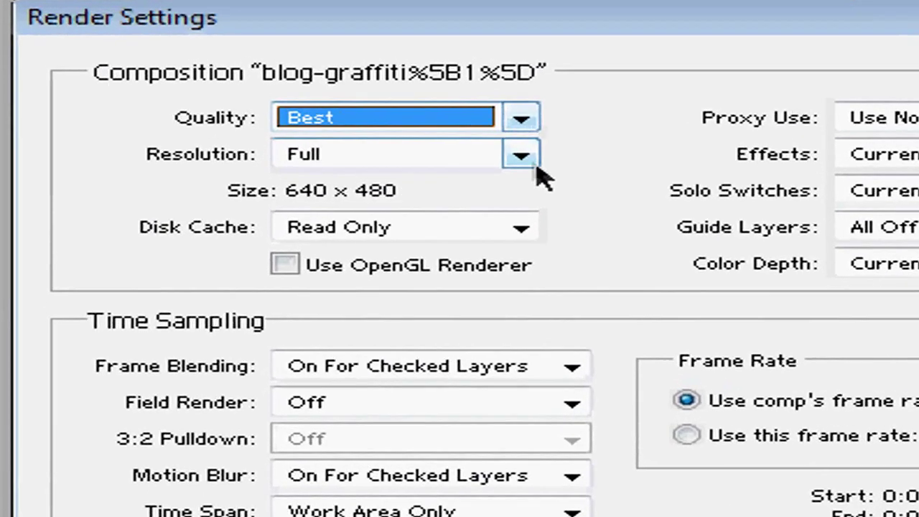
pyautogui.click(532, 163)
pyautogui.click(417, 225)
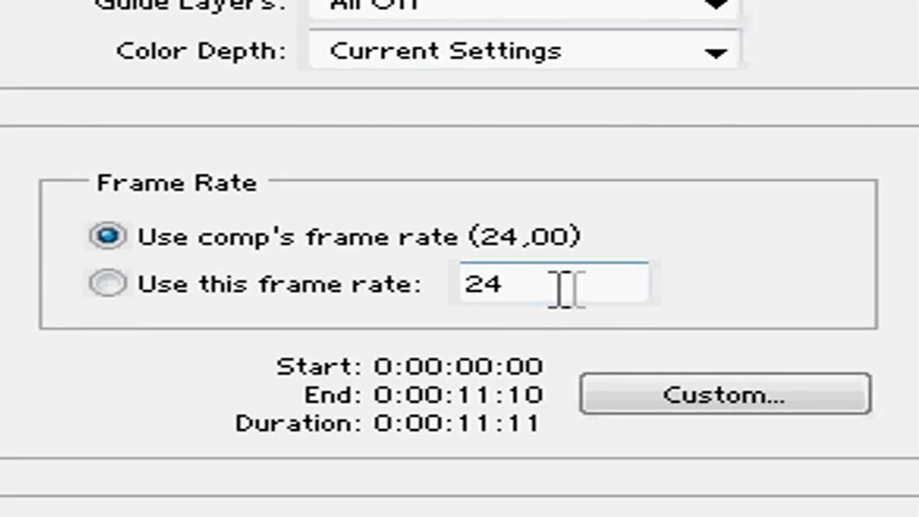
pyautogui.doubleClick(732, 349)
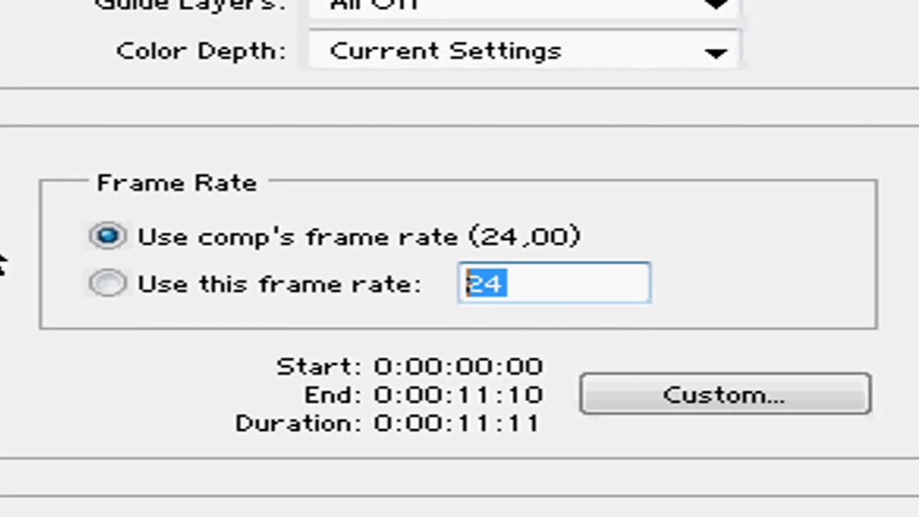
pyautogui.write('30')
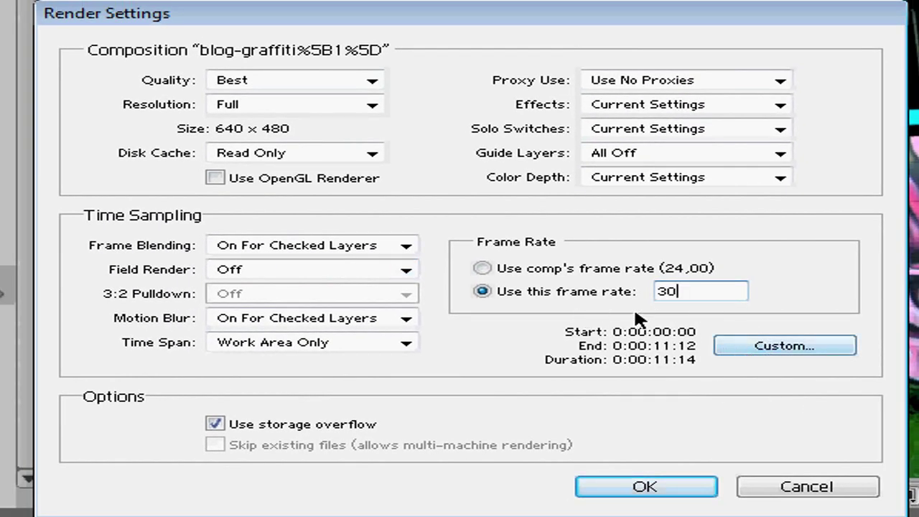
# Shorten the custom time span to a duration of 0:00:06:13, accept the render settings and start the render.
pyautogui.click(829, 350)
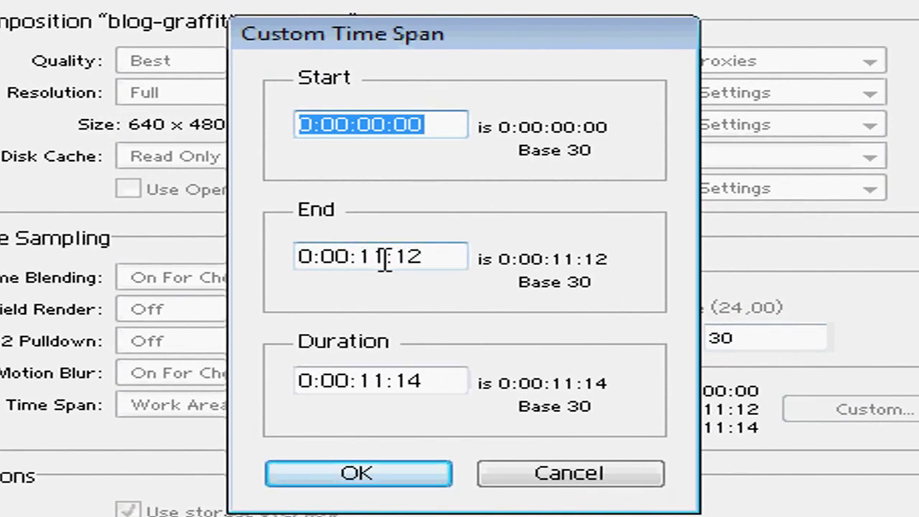
pyautogui.click(384, 260)
pyautogui.press('BackSpace')
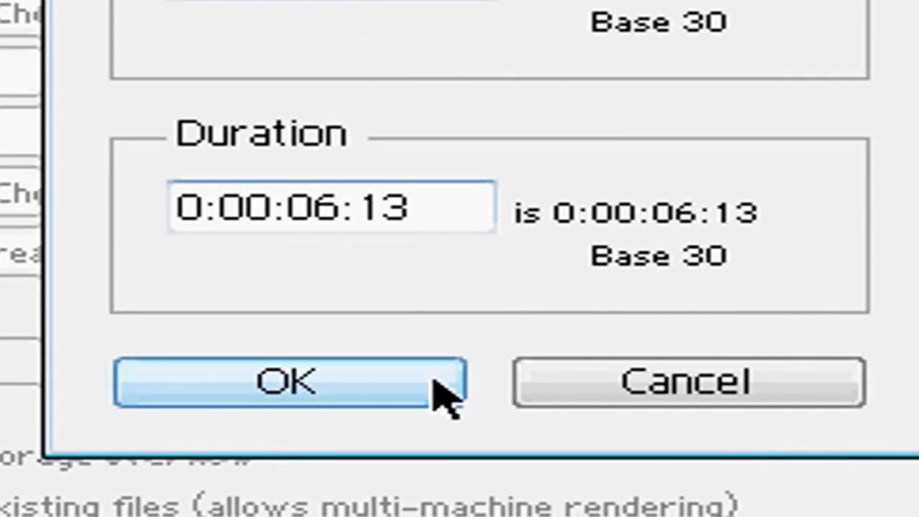
pyautogui.click(436, 476)
pyautogui.click(619, 478)
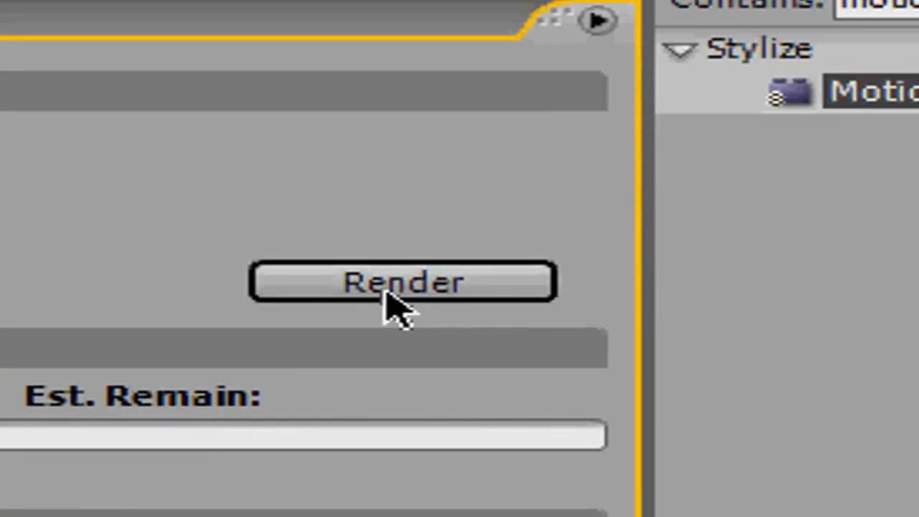
pyautogui.click(393, 307)
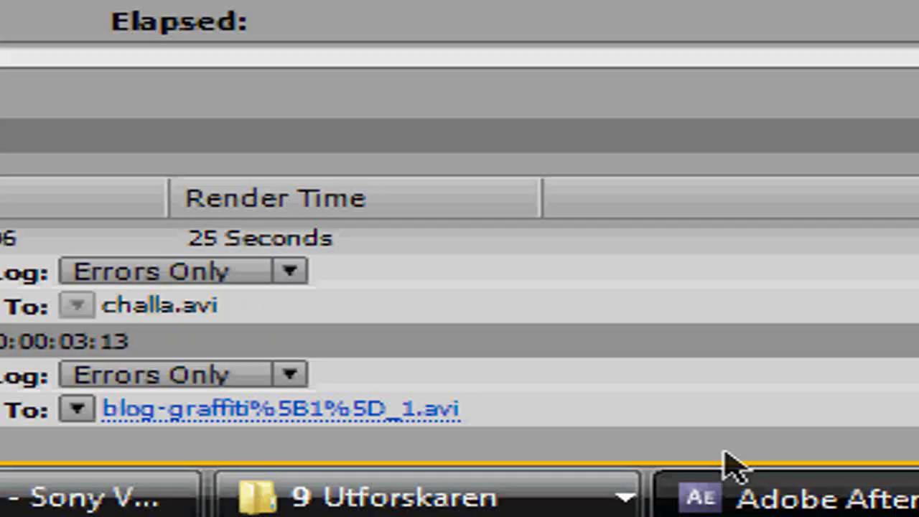
# Switch to Windows Explorer and select the rendered challa clip in the After Effects Clips folder.
pyautogui.click(410, 496)
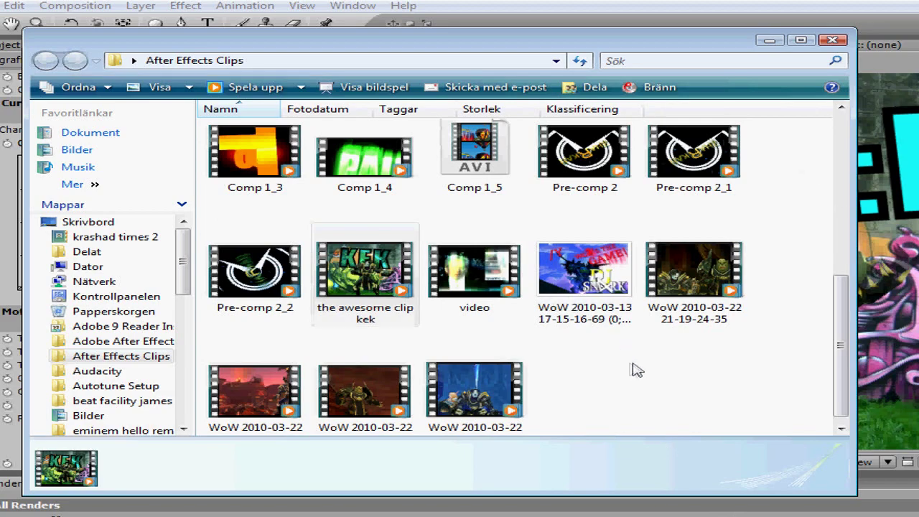
pyautogui.click(636, 370)
pyautogui.moveTo(844, 364)
pyautogui.mouseDown()
pyautogui.moveTo(843, 222)
pyautogui.moveTo(843, 365)
pyautogui.mouseUp()
pyautogui.click(357, 270)
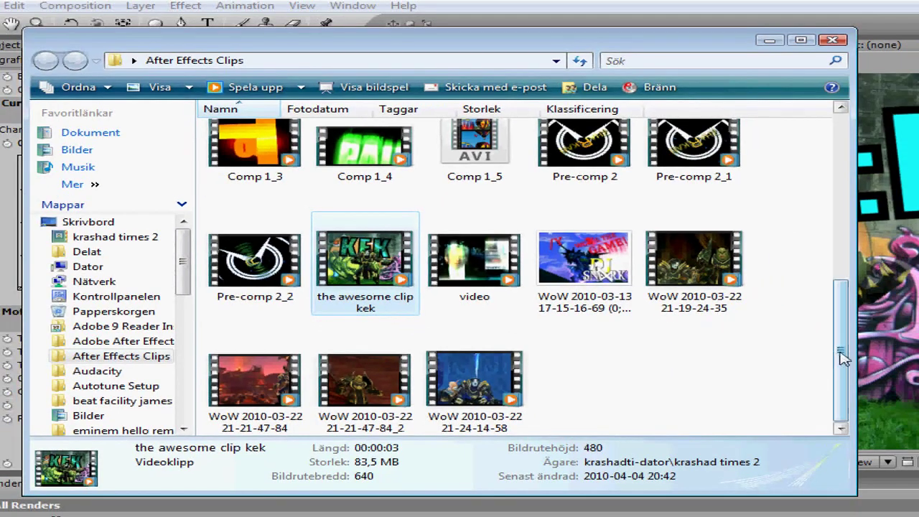
pyautogui.moveTo(843, 358); pyautogui.dragTo(846, 279)
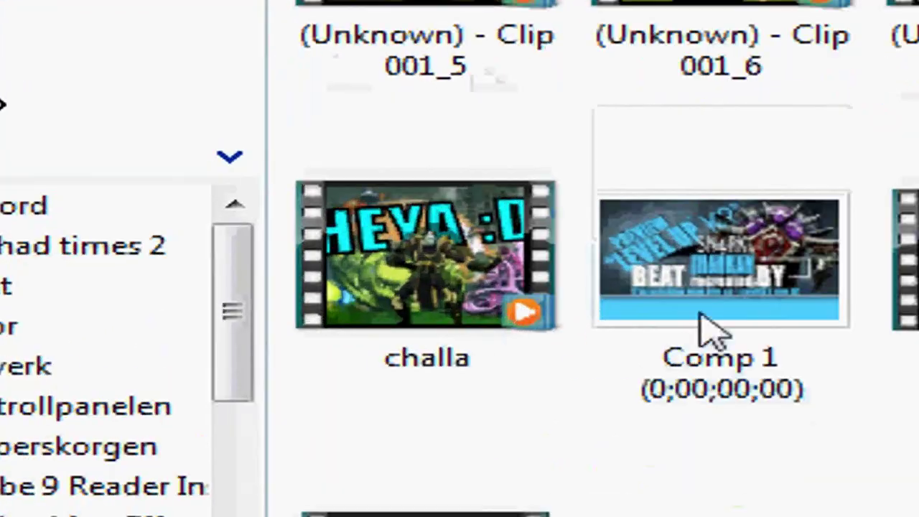
pyautogui.click(252, 210)
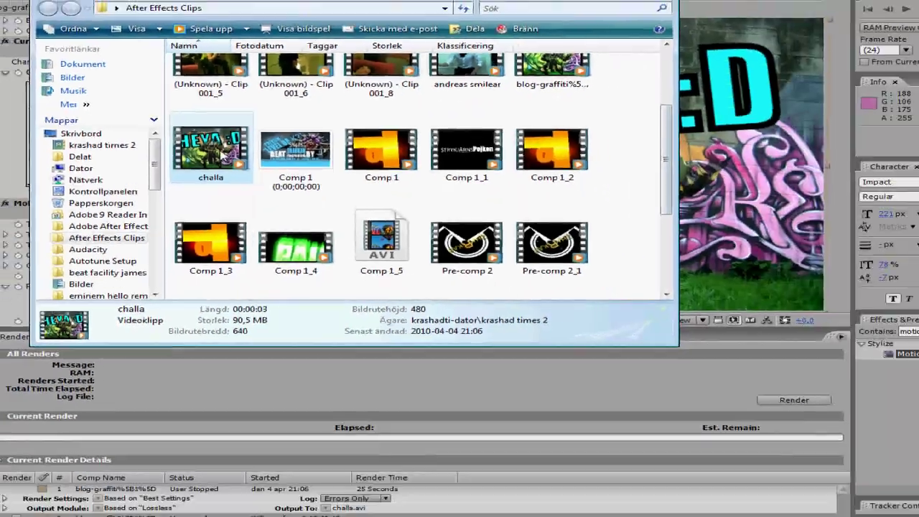
# Place the challa clip at the very start of the video track in Sony Vegas and play it.
pyautogui.moveTo(465, 224); pyautogui.dragTo(115, 300)
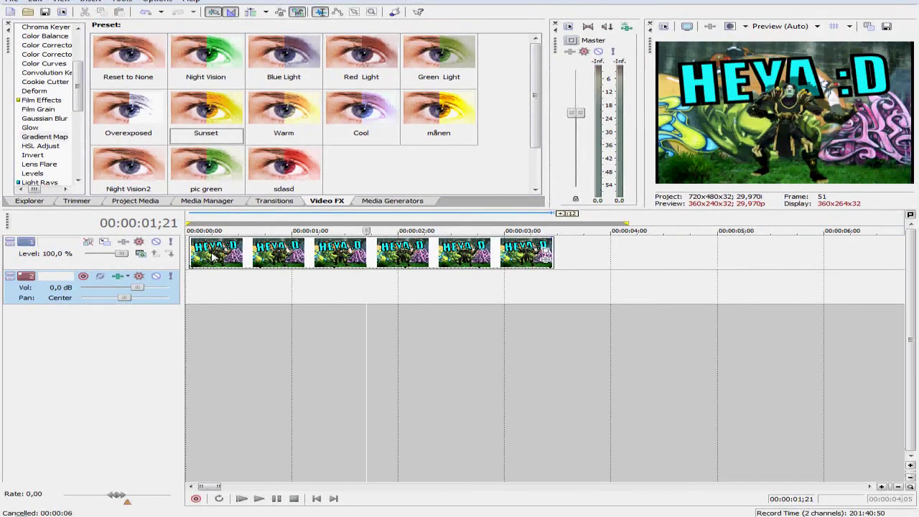
pyautogui.moveTo(211, 256); pyautogui.dragTo(204, 257)
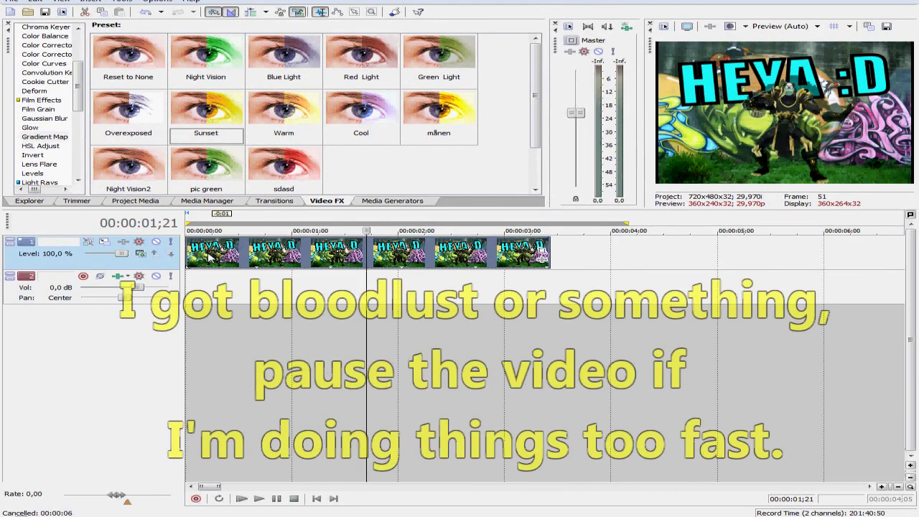
pyautogui.click(188, 287)
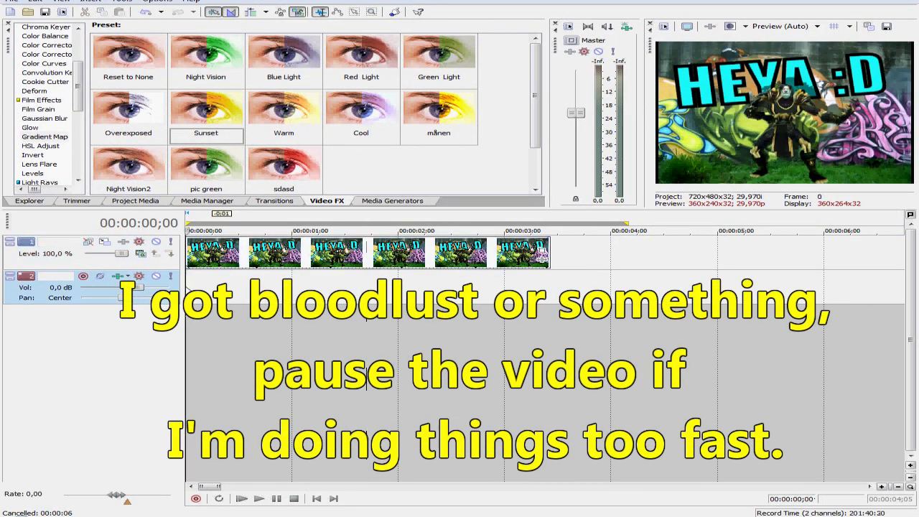
pyautogui.press('space')
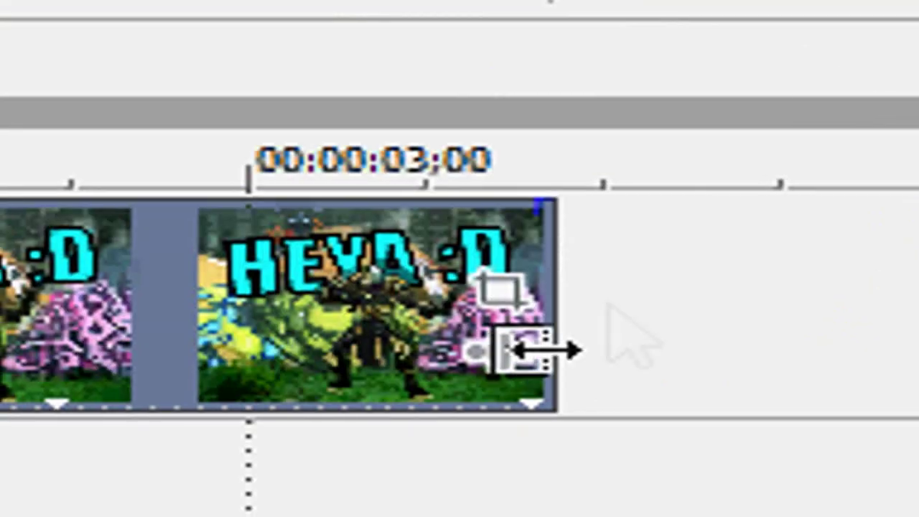
# Turn off Maintain aspect ratio in the challa clip's Event Pan/Crop settings and close them.
pyautogui.click(502, 290)
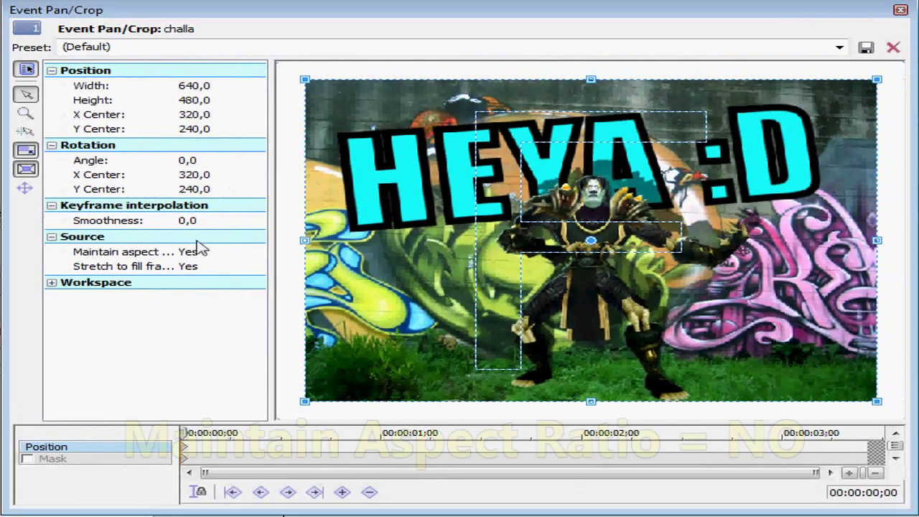
pyautogui.click(219, 252)
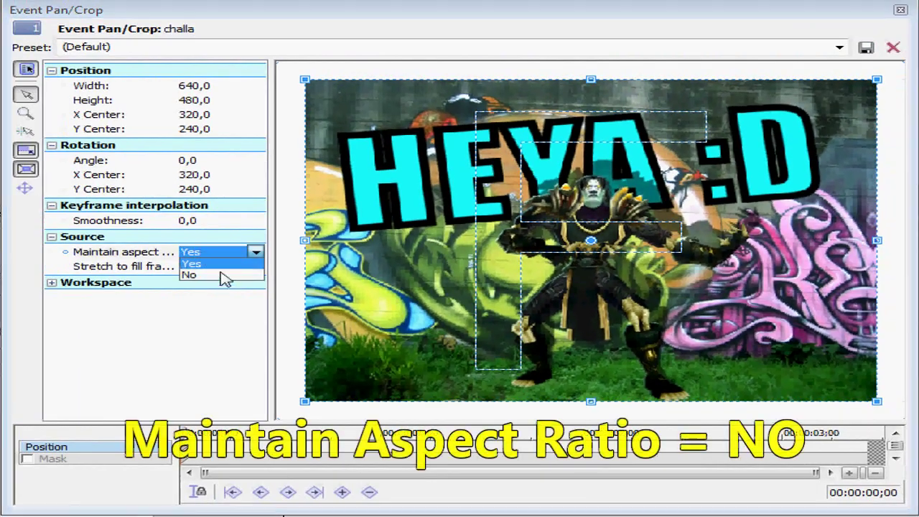
pyautogui.click(221, 274)
pyautogui.click(900, 10)
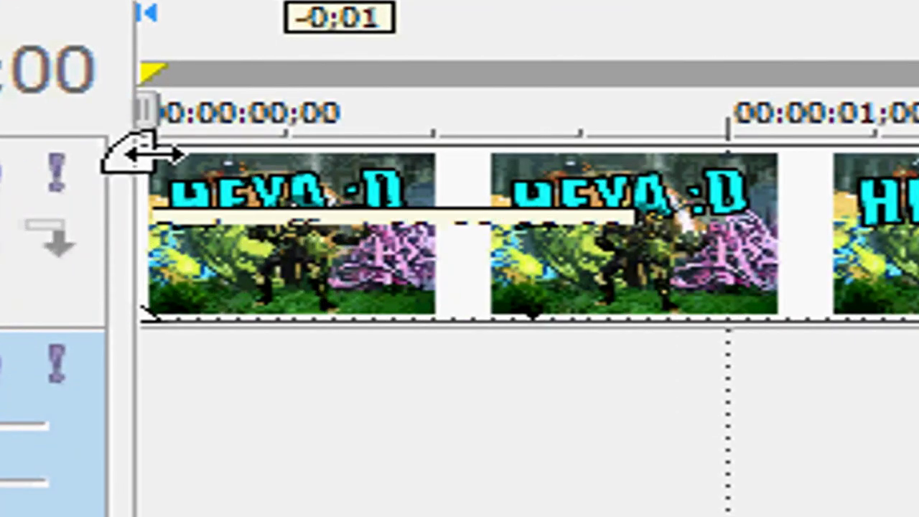
# Add a fade-in to the beginning of the challa clip, shorten it slightly and preview the result.
pyautogui.moveTo(140, 152)
pyautogui.mouseDown()
pyautogui.moveTo(478, 150)
pyautogui.moveTo(452, 149)
pyautogui.mouseUp()
pyautogui.press('space')
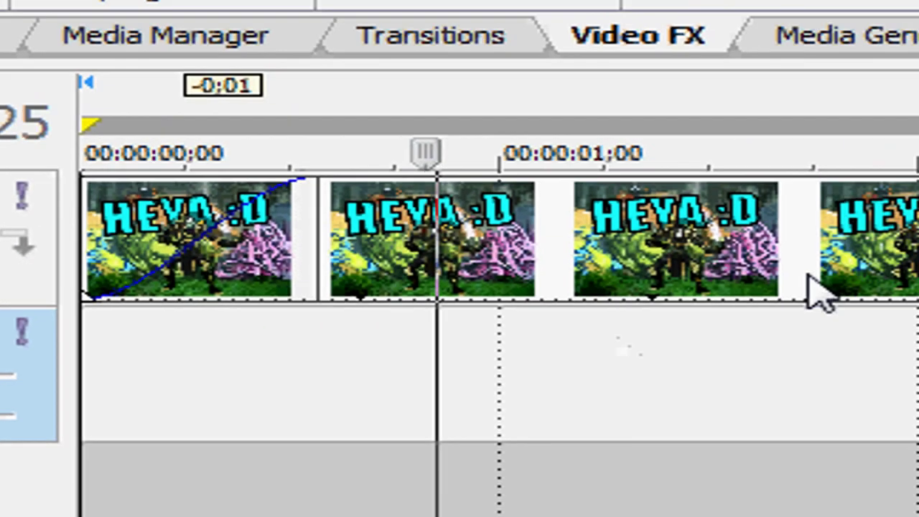
pyautogui.press('space')
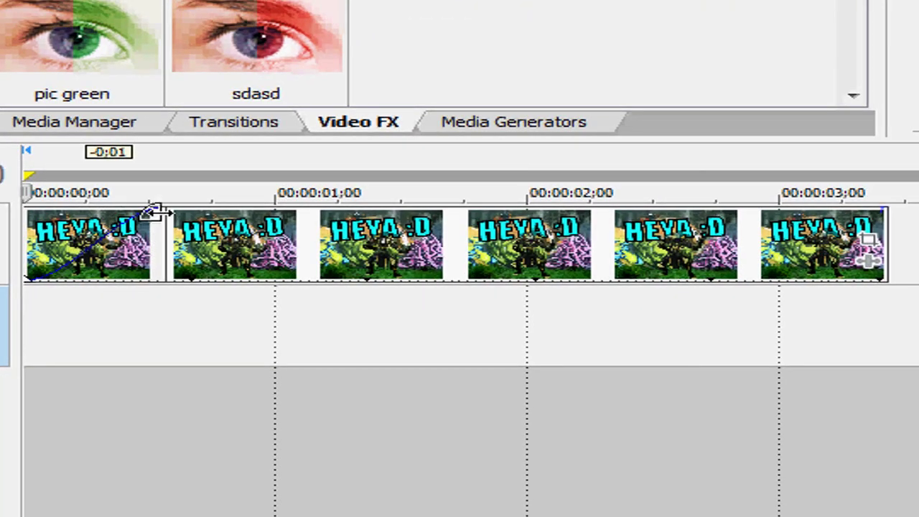
pyautogui.moveTo(152, 213); pyautogui.dragTo(122, 207)
pyautogui.click(797, 261)
pyautogui.press('space')
pyautogui.press('space')
pyautogui.click(627, 244)
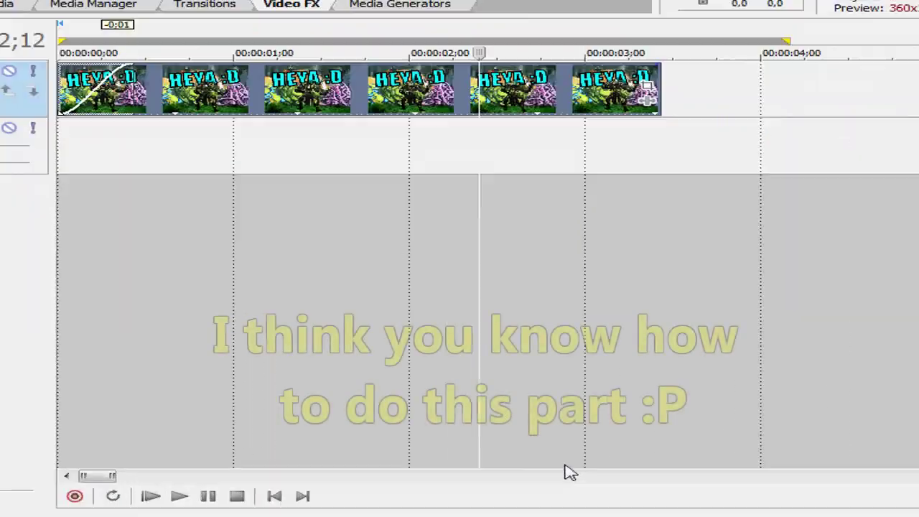
# Add the song Eminem- 02 - Kill You from the Music folder to the audio track, aligned to the timeline start.
pyautogui.click(519, 480)
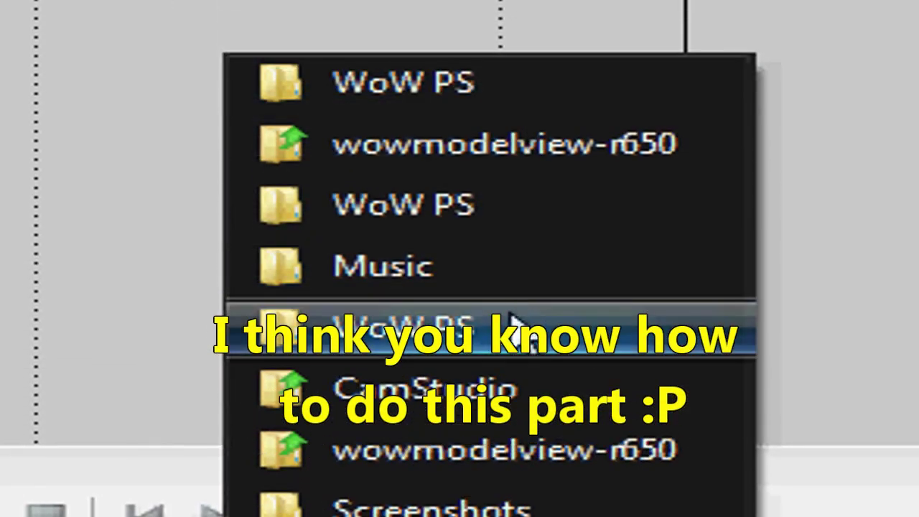
pyautogui.click(502, 267)
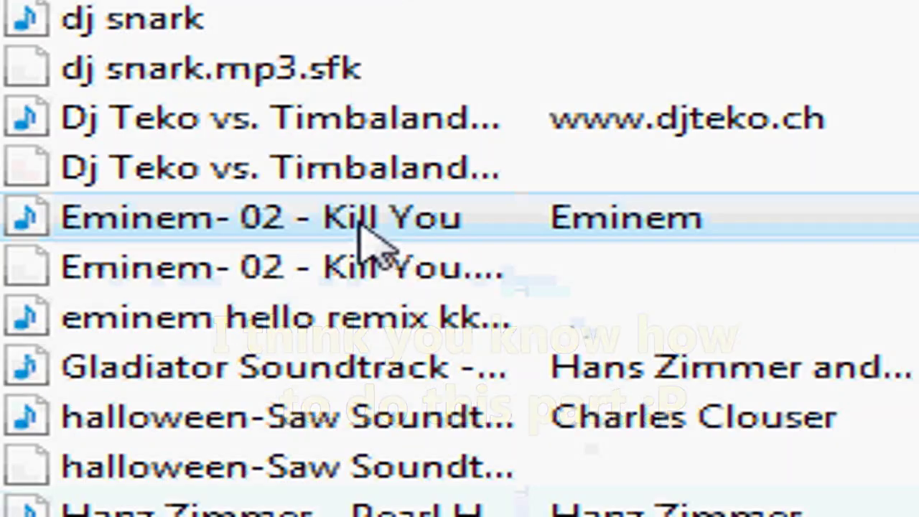
pyautogui.moveTo(361, 222); pyautogui.dragTo(545, 314)
pyautogui.click(437, 186)
pyautogui.moveTo(557, 345); pyautogui.dragTo(158, 335)
# Play the opening of the timeline to examine how the challa clip fits the music's waveform.
pyautogui.click(217, 343)
pyautogui.press('space')
pyautogui.scroll(-5, 613, 339)
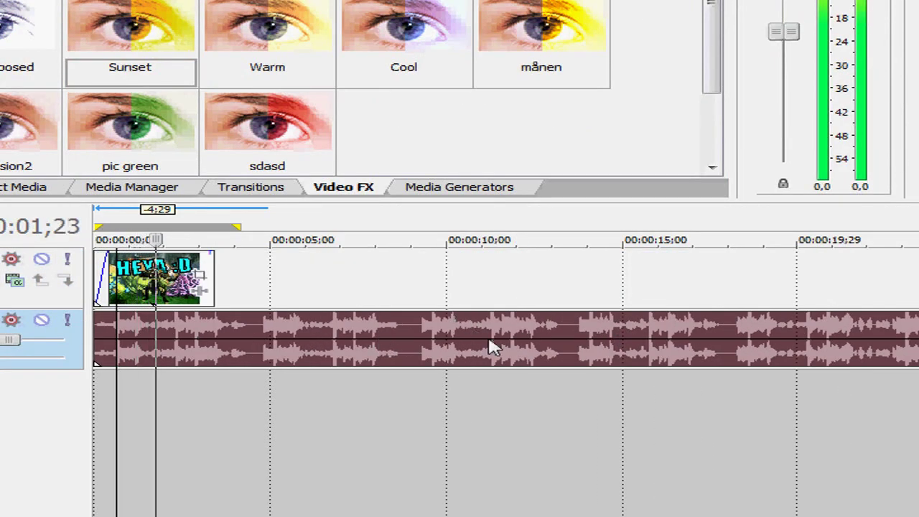
pyautogui.scroll(3, 357, 347)
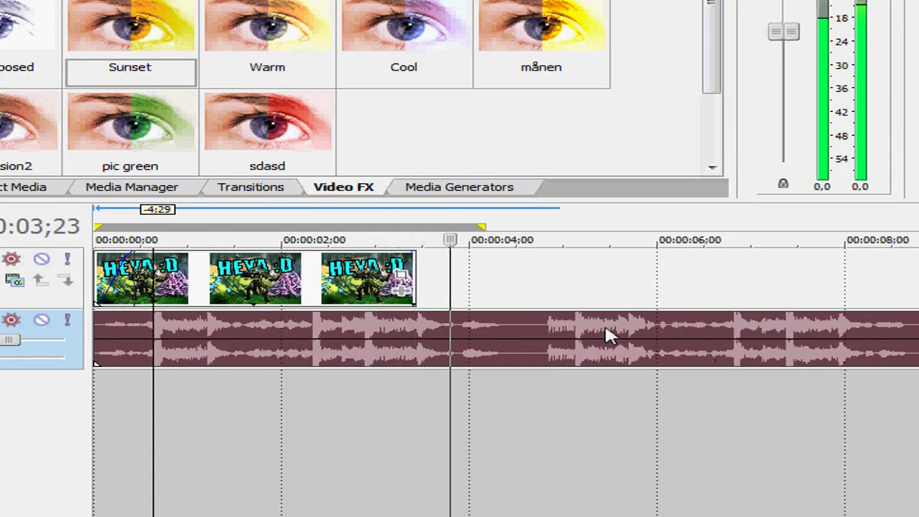
pyautogui.scroll(2, 682, 337)
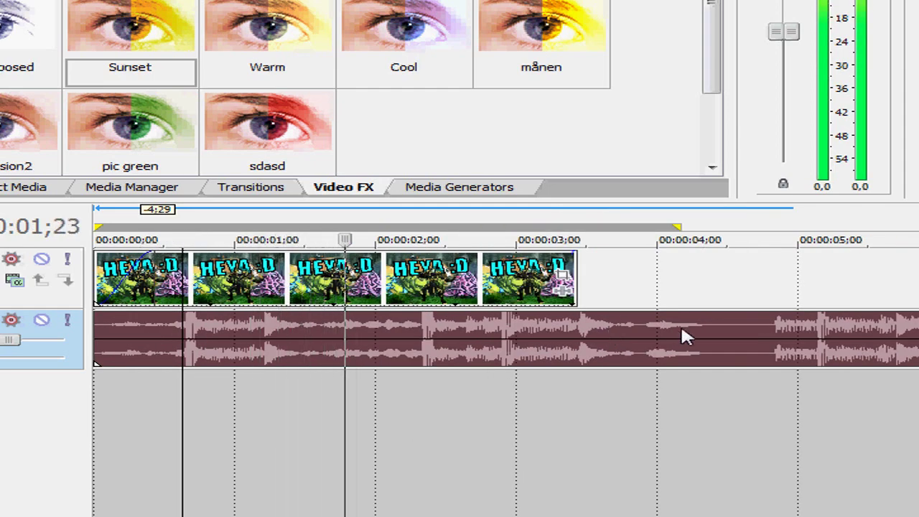
# Play different passages within the song's first ten seconds to find a suitable cutting point.
pyautogui.scroll(1, 689, 337)
pyautogui.scroll(-5, 897, 328)
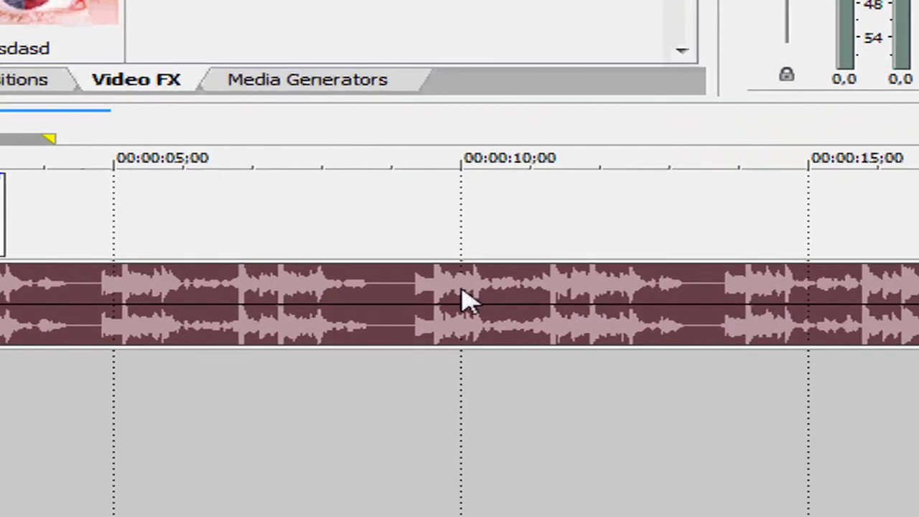
pyautogui.click(421, 293)
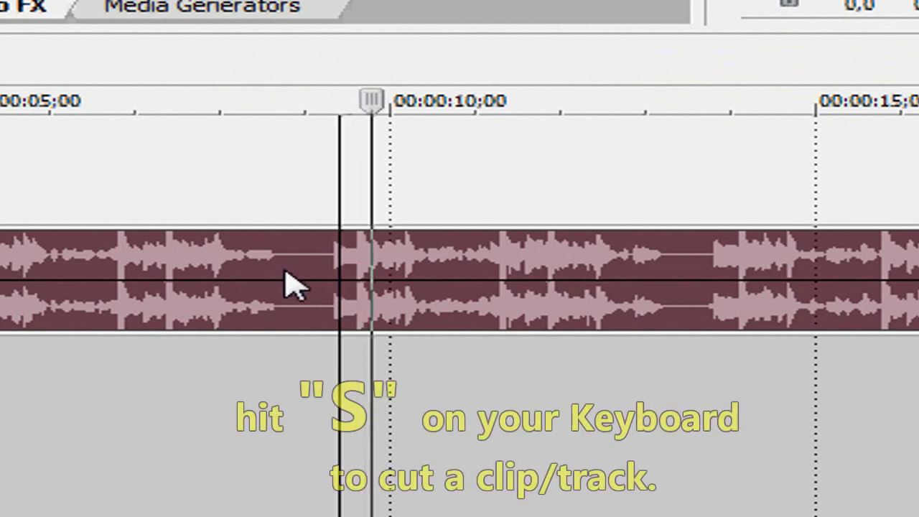
pyautogui.press('space')
pyautogui.press('s')
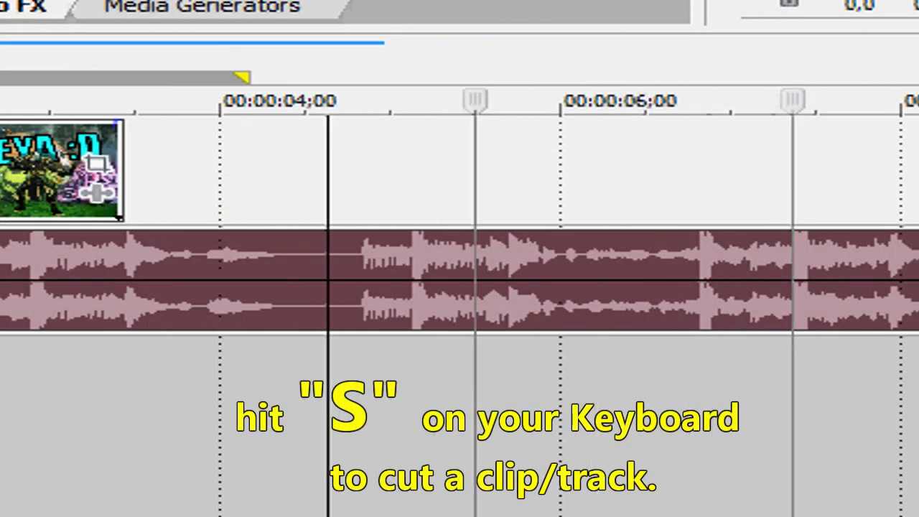
pyautogui.press('space')
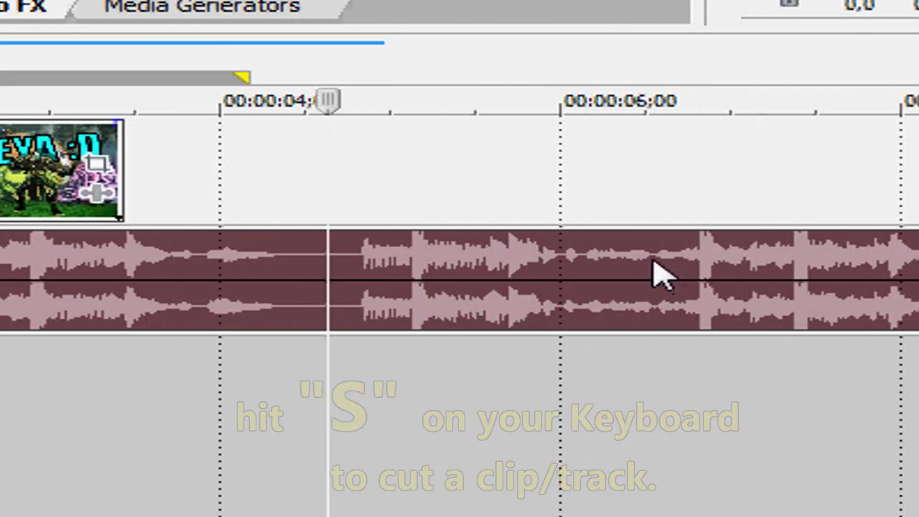
# Split the song at about 4;25, delete the part before it, move the remainder to the timeline start and preview it.
pyautogui.click(362, 256)
pyautogui.click(392, 257)
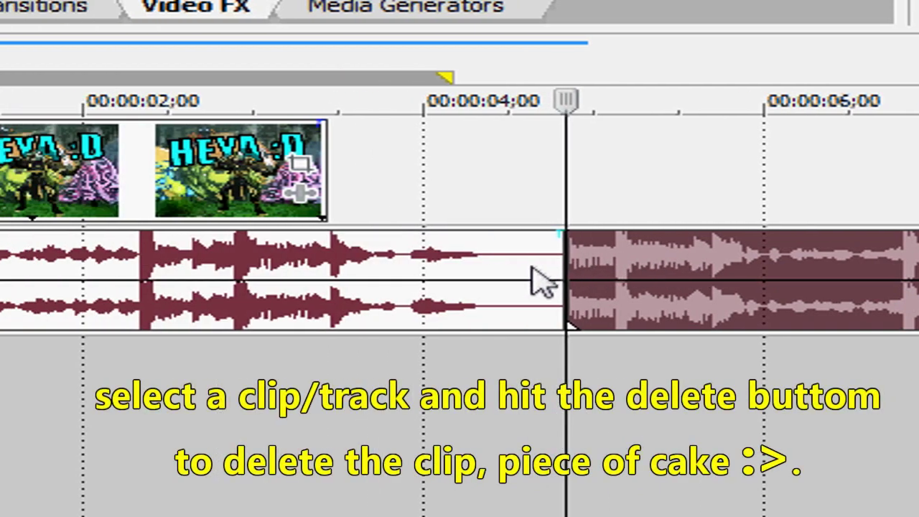
pyautogui.click(328, 267)
pyautogui.press('Delete')
pyautogui.moveTo(434, 287); pyautogui.dragTo(416, 287)
pyautogui.hotkey('ctrl', 'z')
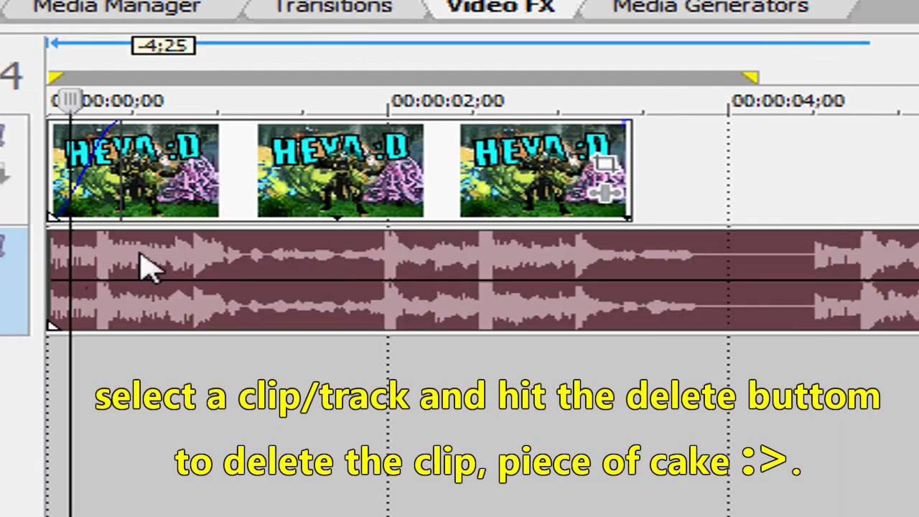
pyautogui.scroll(3, 79, 266)
pyautogui.press('space')
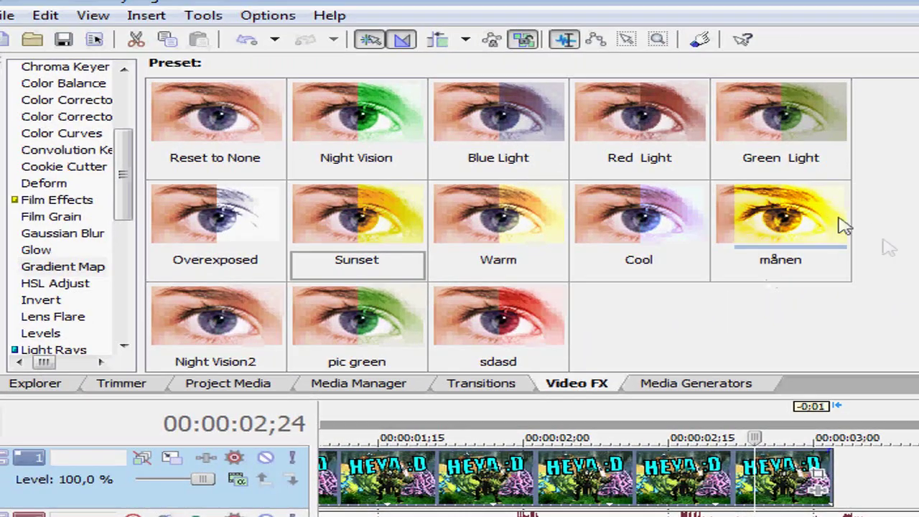
# Apply the Gradient Map effect's månen preset to the challa clip.
pyautogui.click(837, 220)
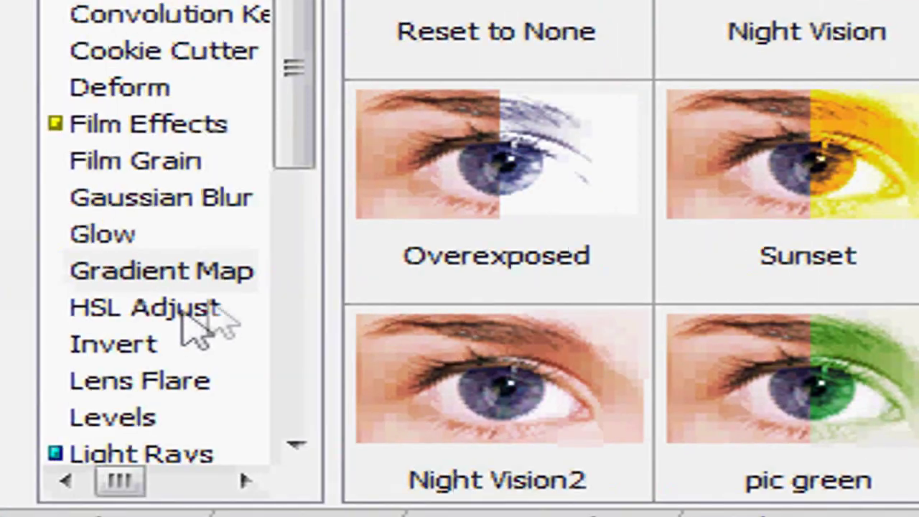
pyautogui.click(216, 270)
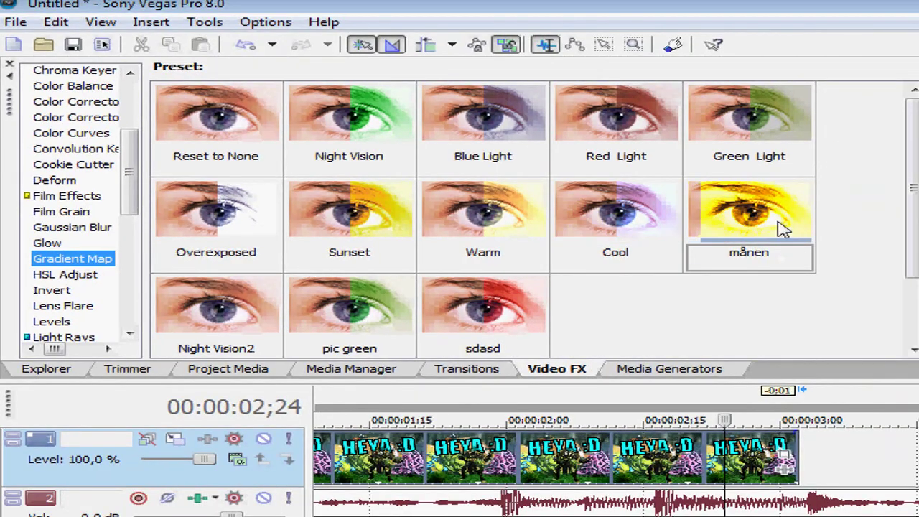
pyautogui.moveTo(778, 222); pyautogui.dragTo(758, 450)
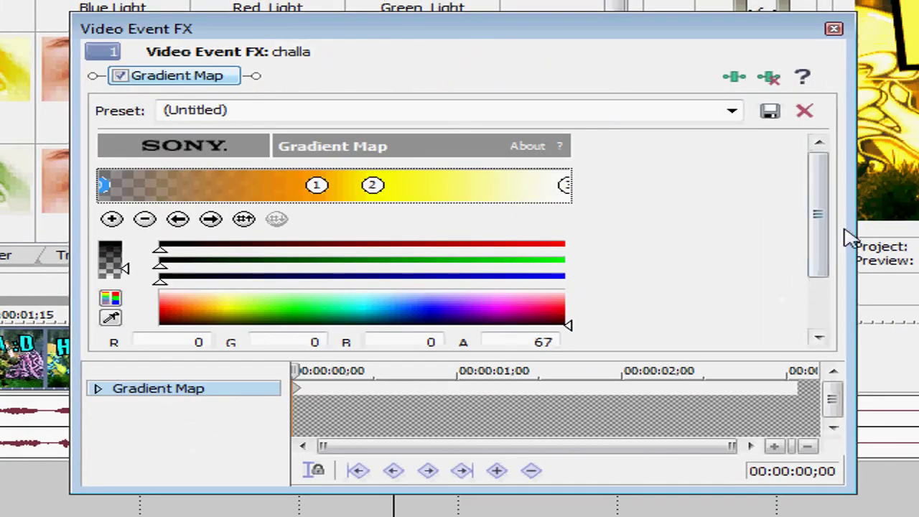
# Move the Gradient Map's initial keyframe to the end of the challa clip, at about 00:00:03;02.
pyautogui.scroll(-3, 825, 262)
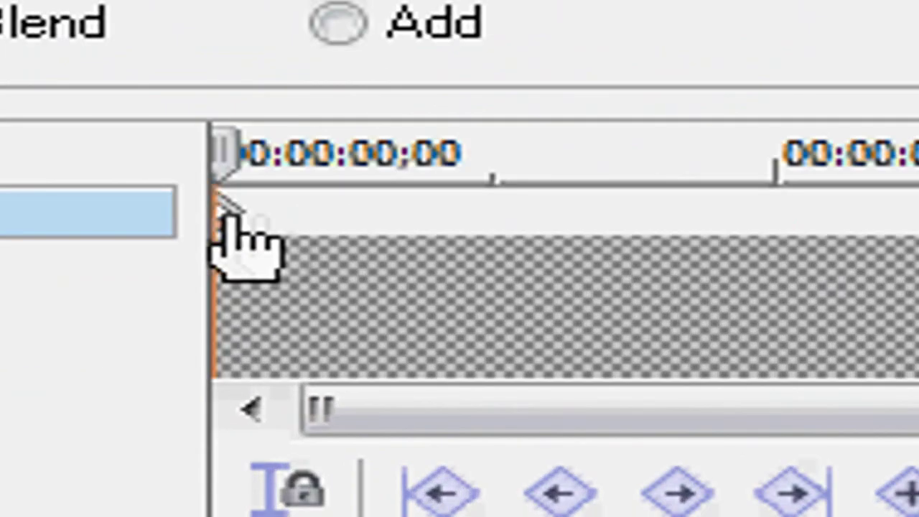
pyautogui.moveTo(229, 218); pyautogui.dragTo(732, 232)
pyautogui.click(740, 388)
pyautogui.moveTo(740, 371); pyautogui.dragTo(805, 371)
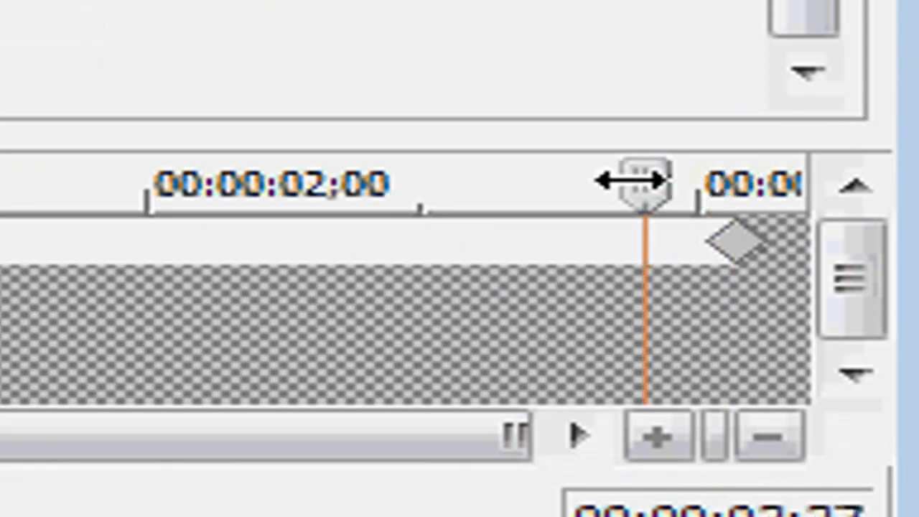
# Add a Gradient Map keyframe at 00:00:02;18 with Amount 0,0000, close the effect settings and play the timeline.
pyautogui.moveTo(640, 180); pyautogui.dragTo(478, 185)
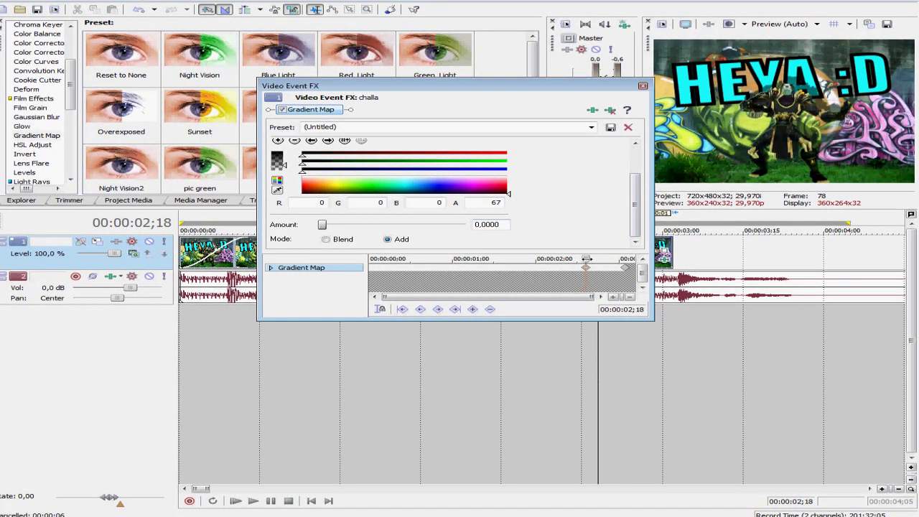
pyautogui.moveTo(512, 260); pyautogui.dragTo(421, 261)
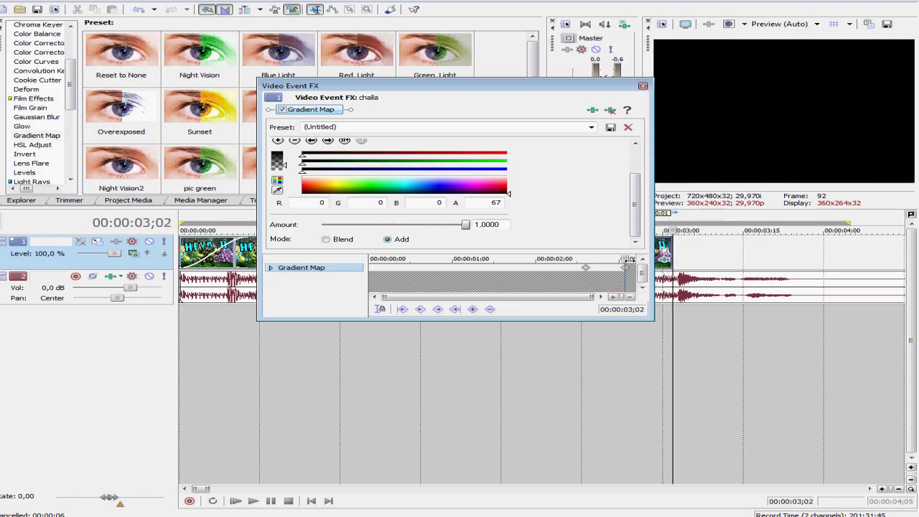
pyautogui.moveTo(618, 267); pyautogui.dragTo(597, 267)
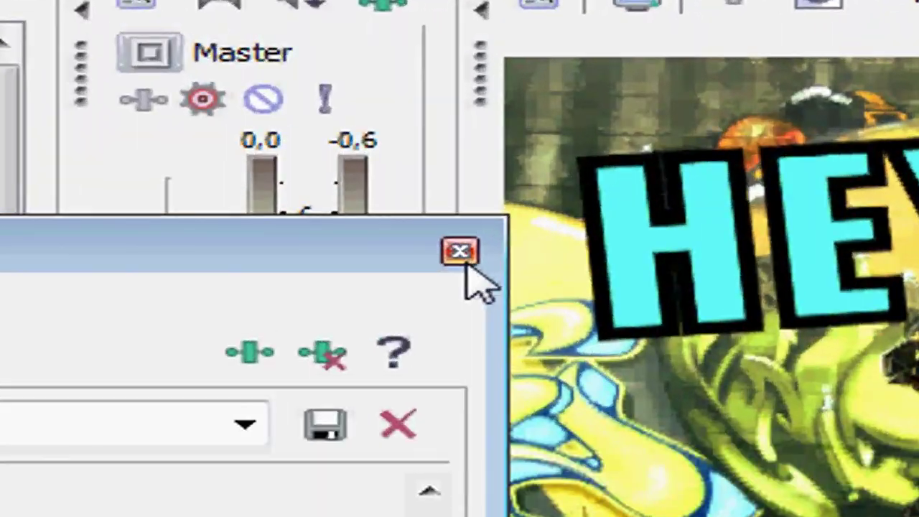
pyautogui.click(643, 85)
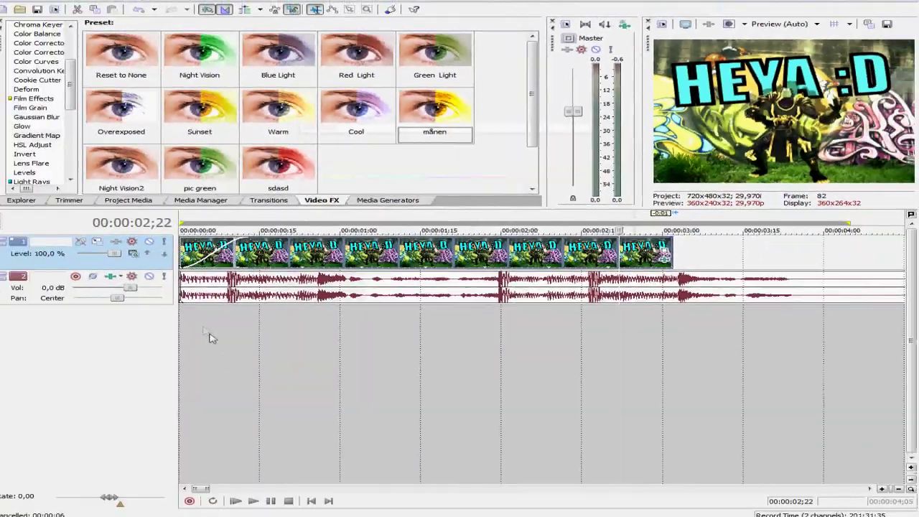
pyautogui.click(56, 399)
pyautogui.press('space')
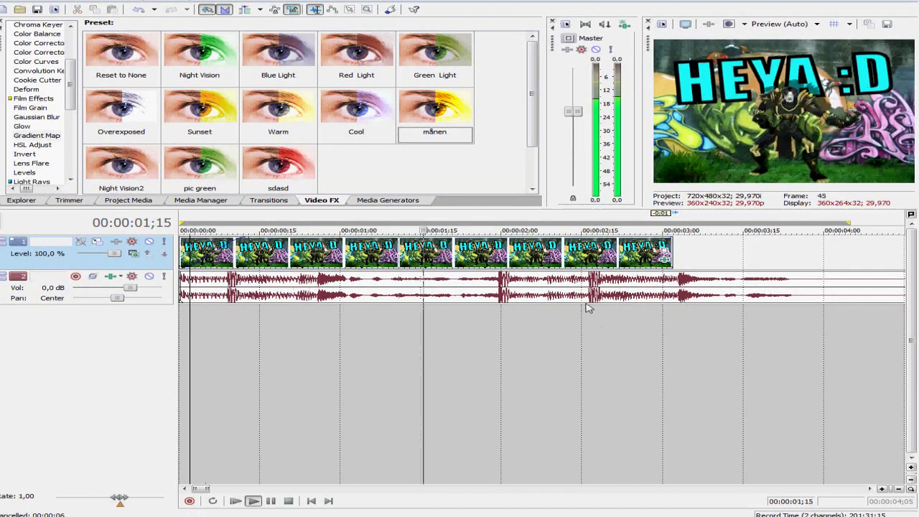
# Split the song in the silent gap just after 4 seconds and delete everything after the cut.
pyautogui.scroll(-2, 575, 306)
pyautogui.scroll(1, 531, 301)
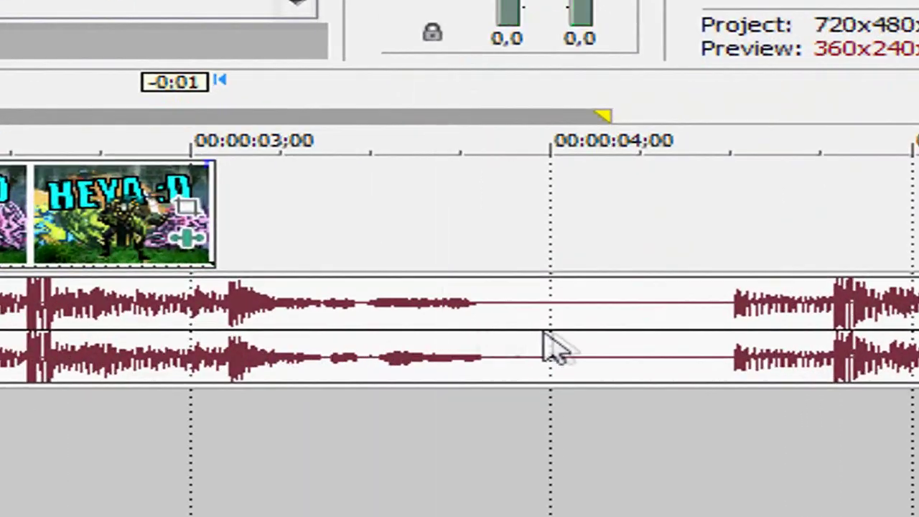
pyautogui.click(603, 298)
pyautogui.press('s')
pyautogui.press('Delete')
pyautogui.click(429, 377)
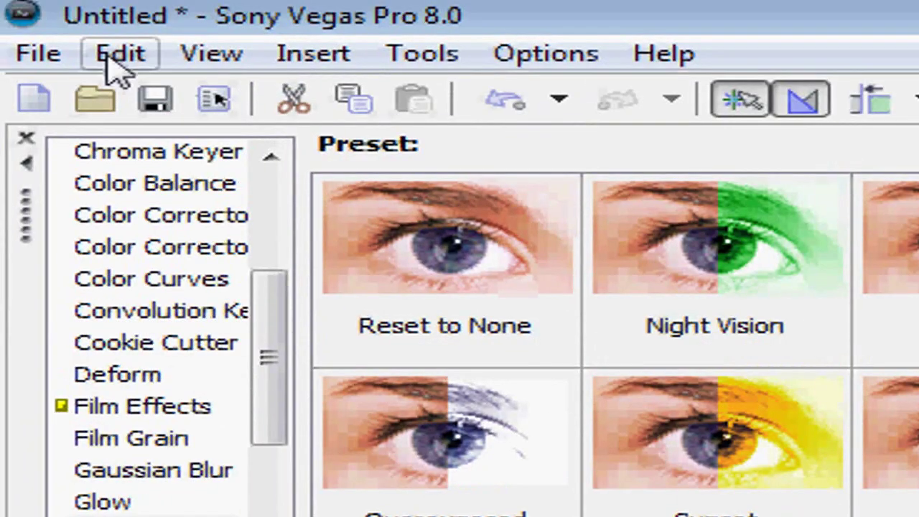
# Set up a render named "whatever you want to name it as" in Windows Media Video V9 (*.wmv) format with the good settings template.
pyautogui.click(38, 54)
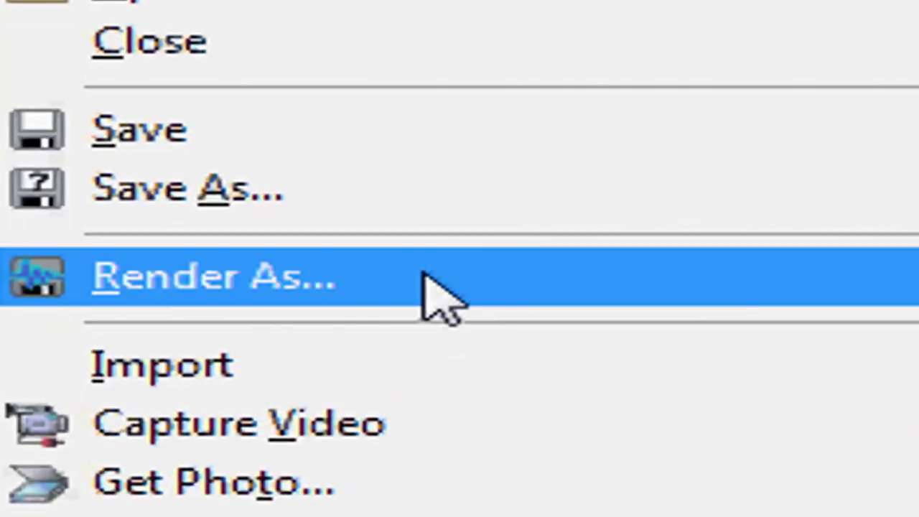
pyautogui.click(280, 327)
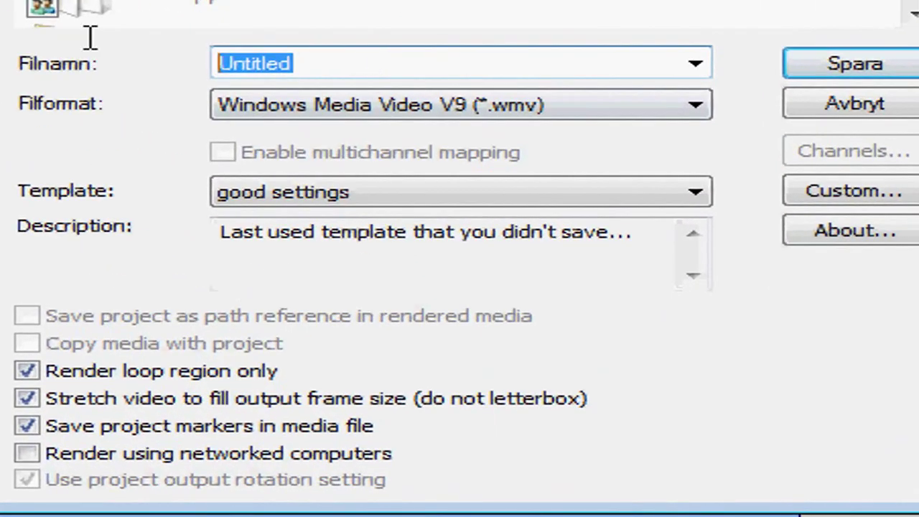
pyautogui.write('whatever you want to name it as')
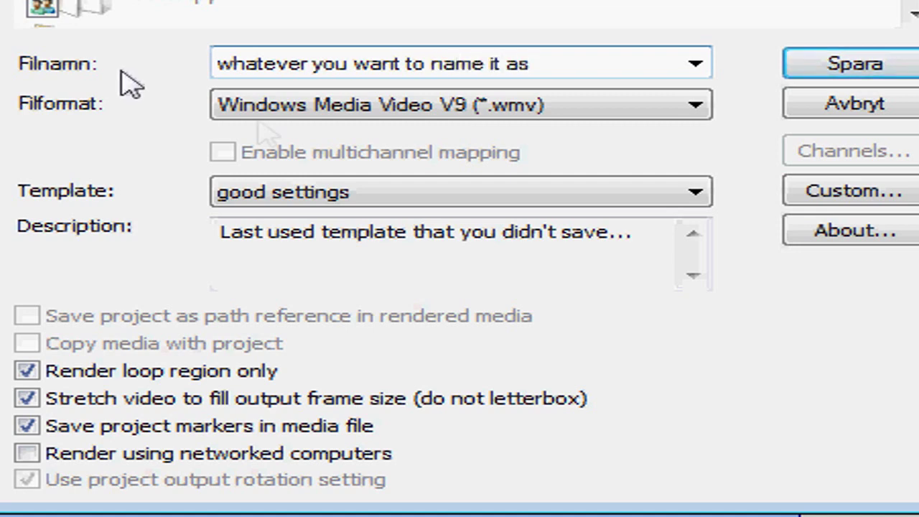
pyautogui.click(693, 108)
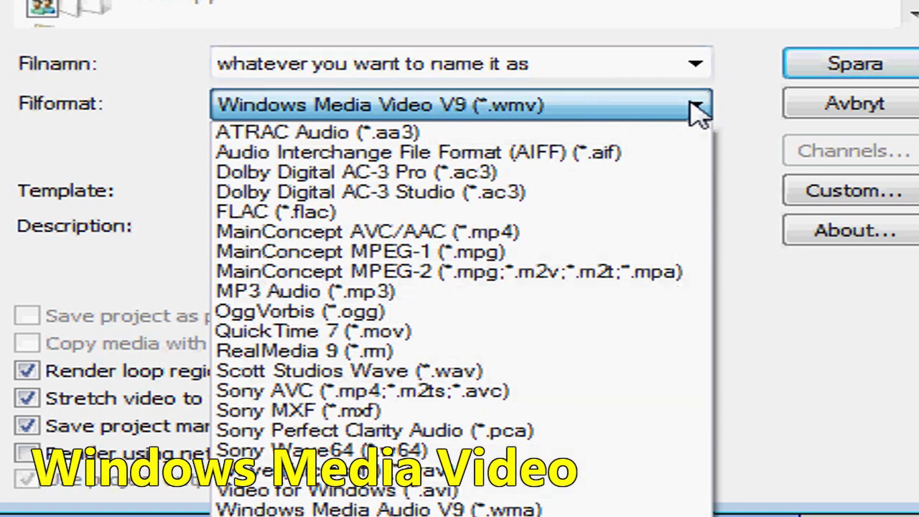
pyautogui.click(751, 137)
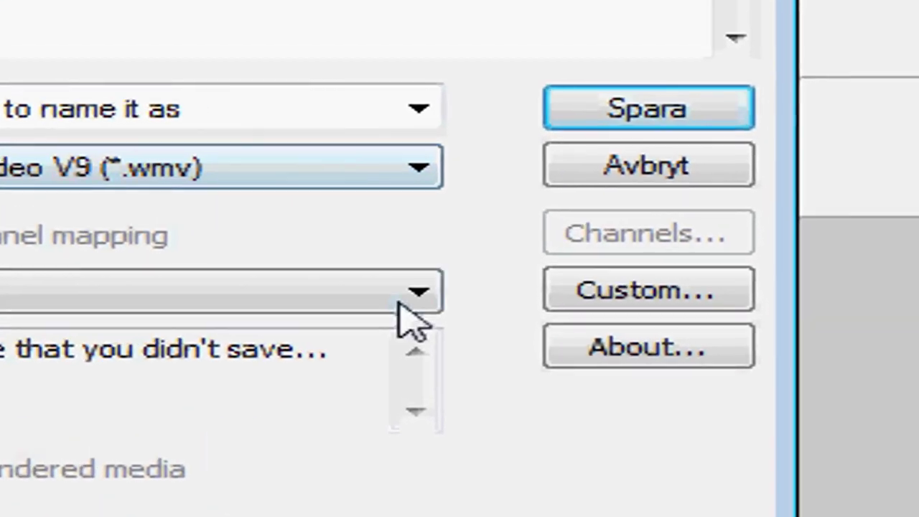
pyautogui.click(639, 216)
pyautogui.click(639, 216)
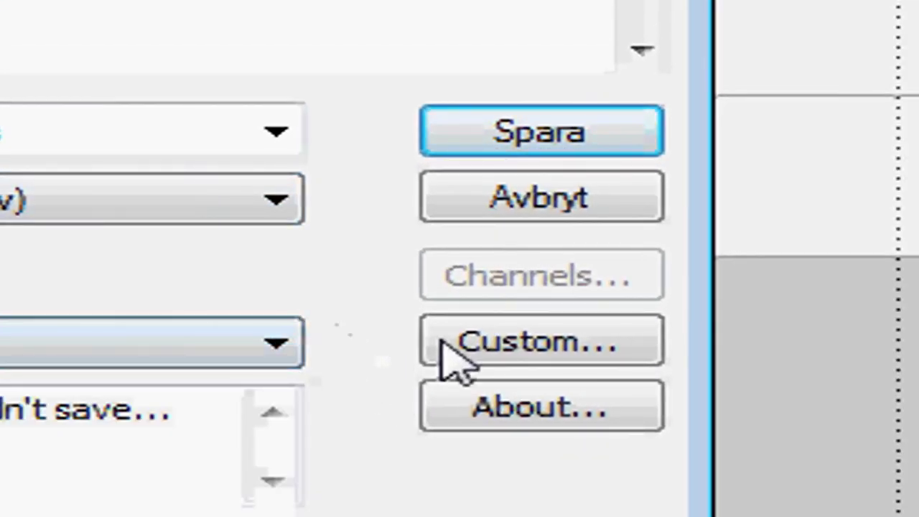
# Open the custom settings of the render template and check the video rendering quality and audio attributes.
pyautogui.click(571, 353)
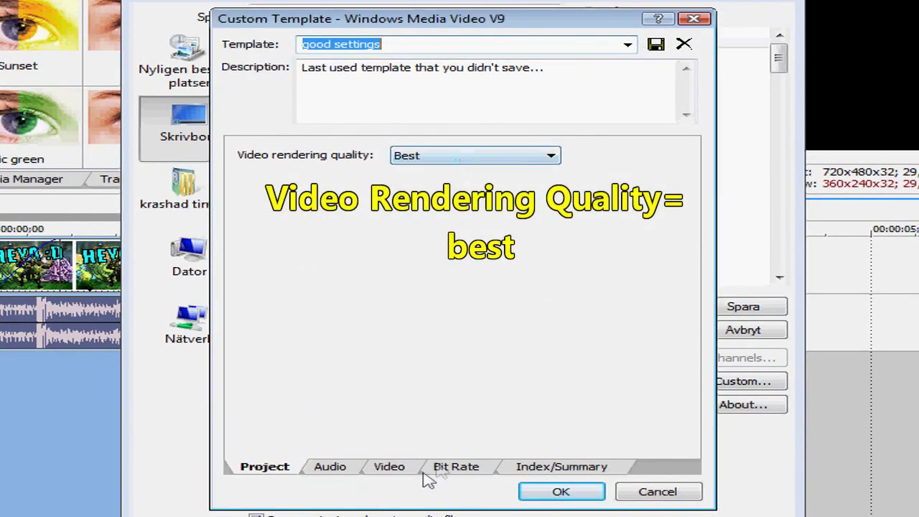
pyautogui.click(331, 468)
pyautogui.click(434, 236)
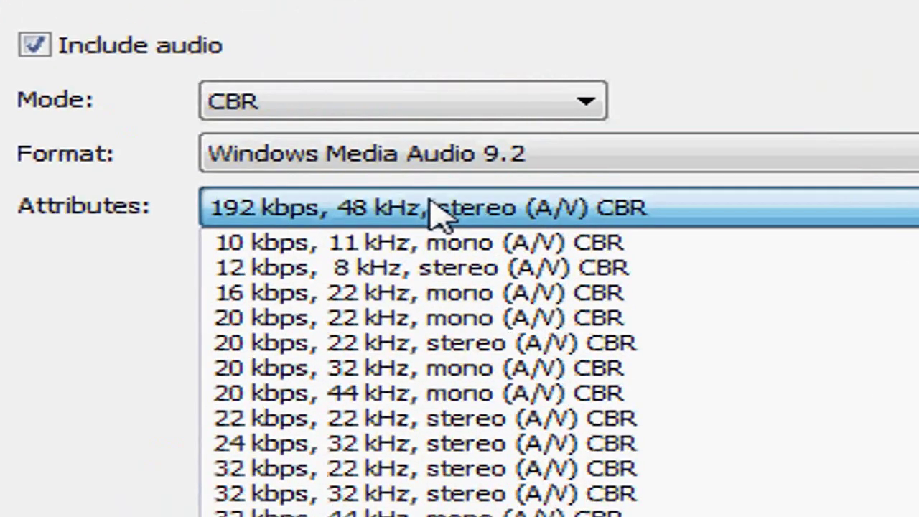
pyautogui.click(429, 21)
# Check the template's video settings, including mode, format, image size, frame rate and smoothness.
pyautogui.click(366, 488)
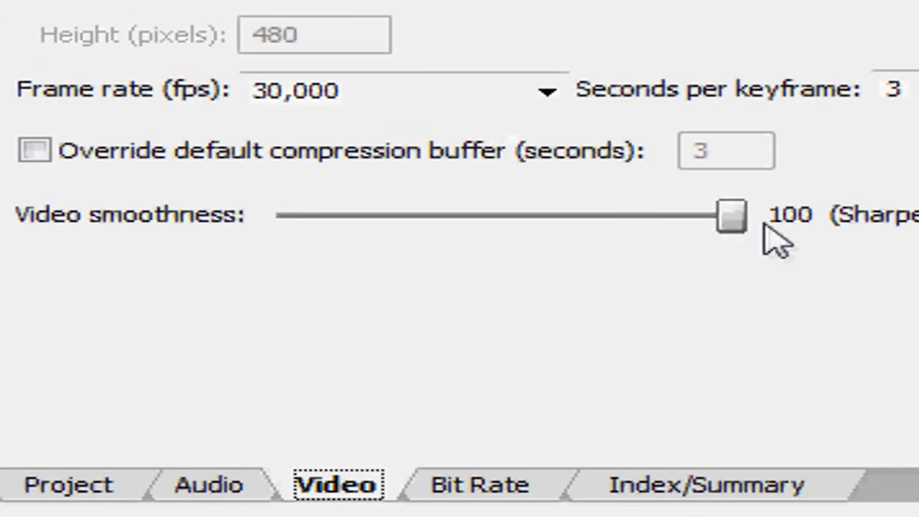
pyautogui.click(478, 86)
pyautogui.click(478, 85)
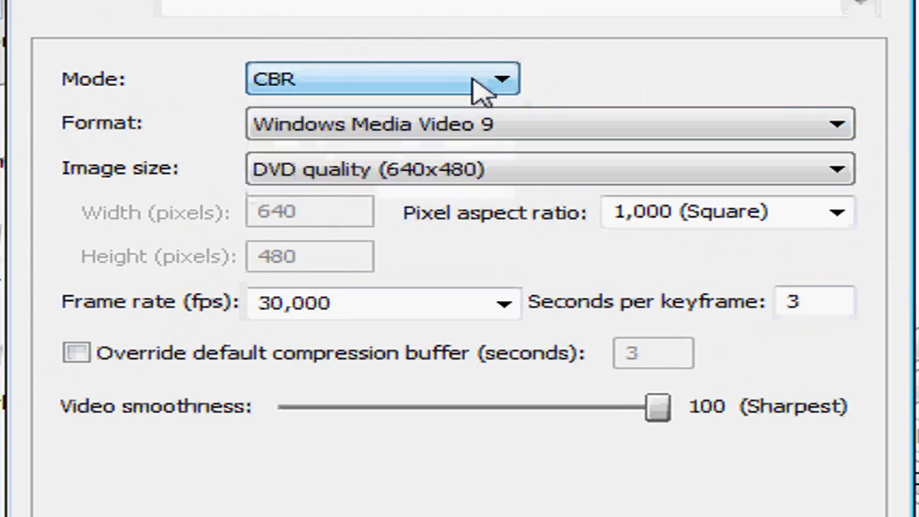
pyautogui.click(494, 188)
pyautogui.click(492, 185)
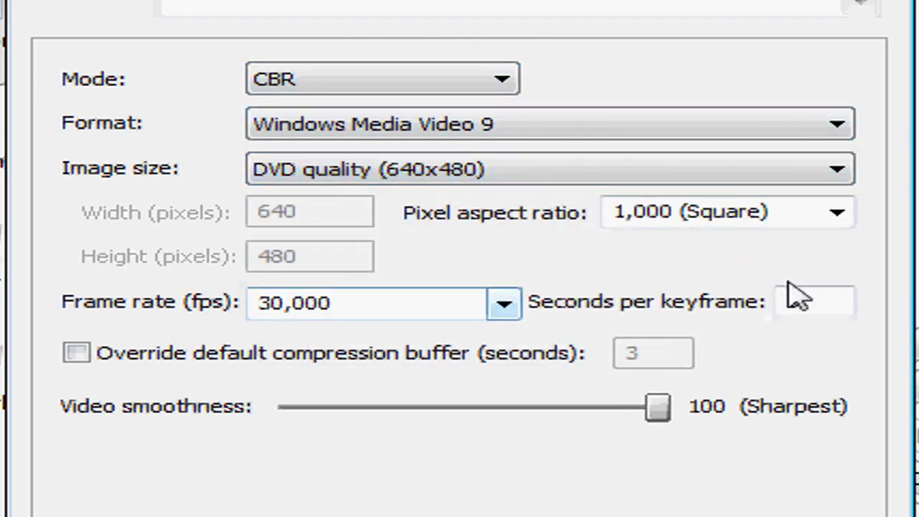
# Check the template's bit rate and index settings, close the custom template and start rendering the video.
pyautogui.click(431, 490)
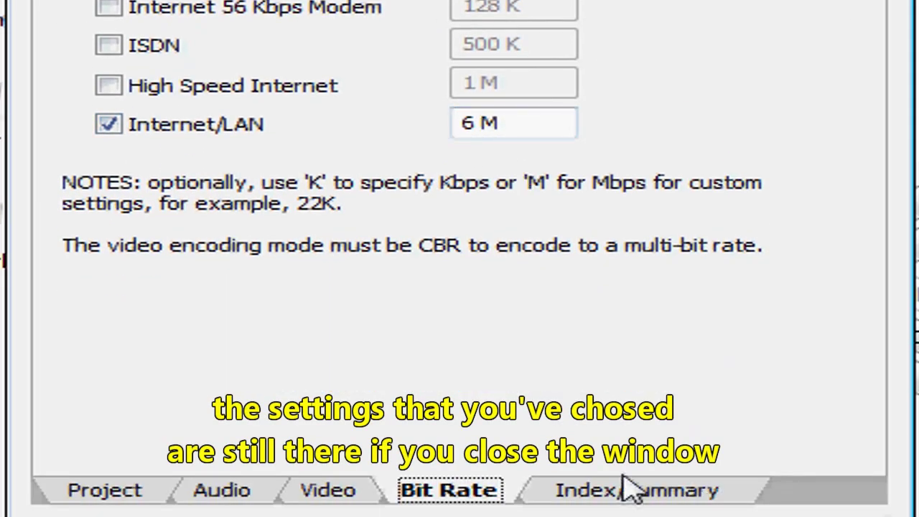
pyautogui.click(632, 491)
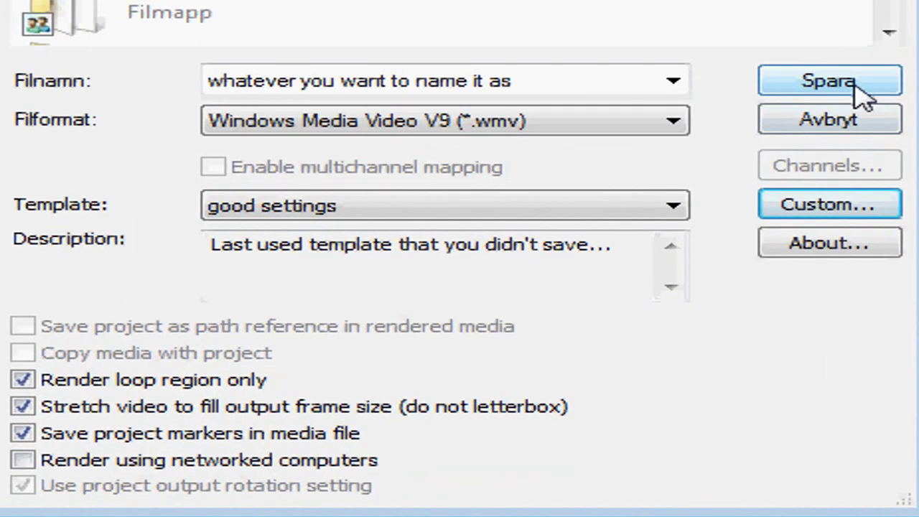
pyautogui.click(710, 291)
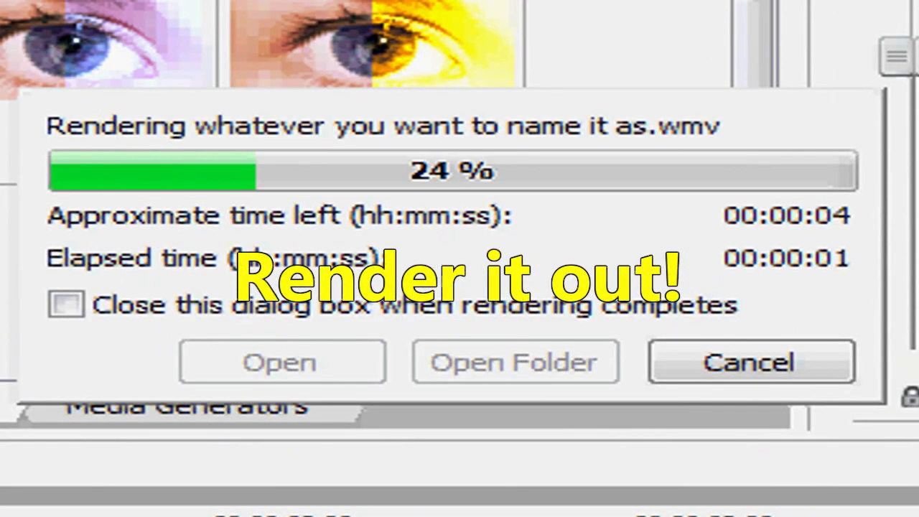